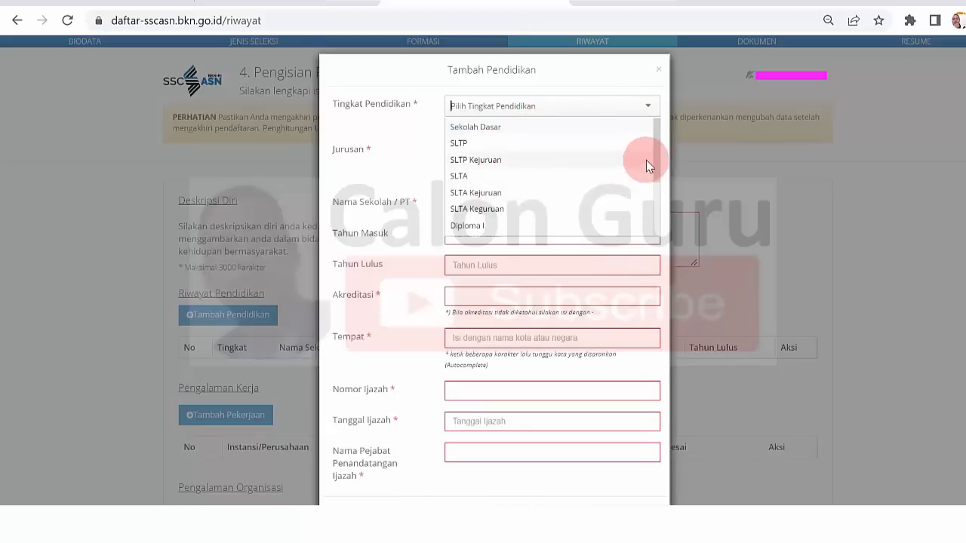
# Choose Sekolah Dasar as the Tingkat Pendidikan for the new education entry.
pyautogui.moveTo(658, 158); pyautogui.dragTo(658, 135)
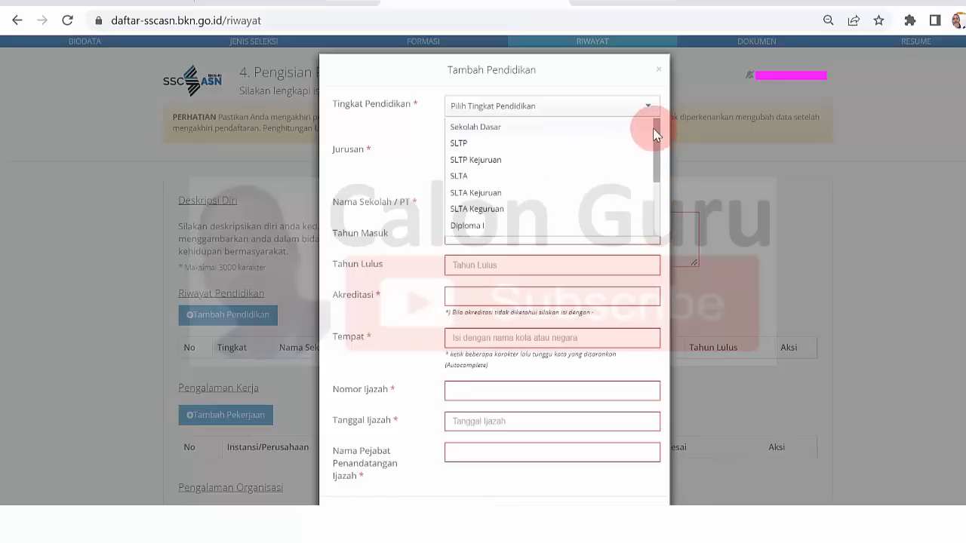
pyautogui.click(567, 127)
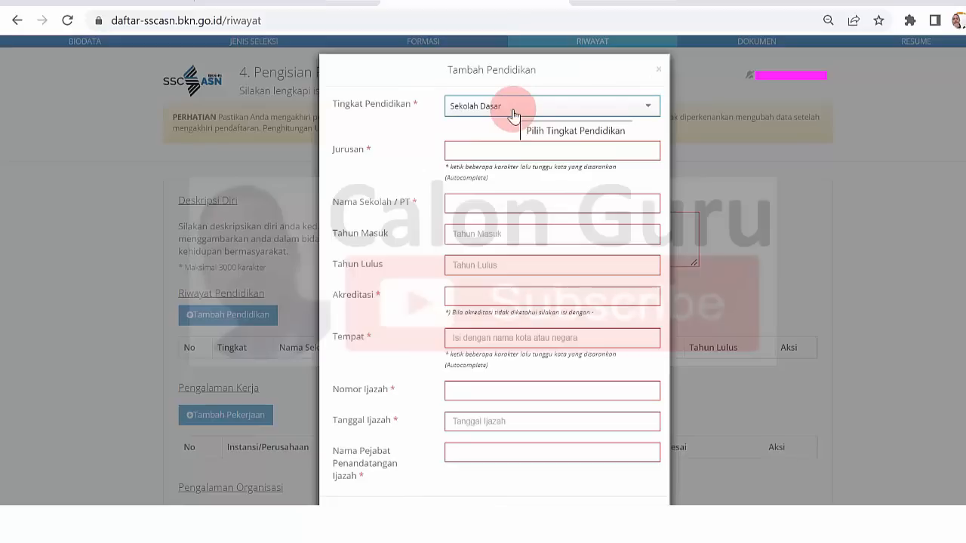
# Look up the Jurusan by its first letter and choose the suggestion SEKOLAH DASAR.
pyautogui.click(490, 154)
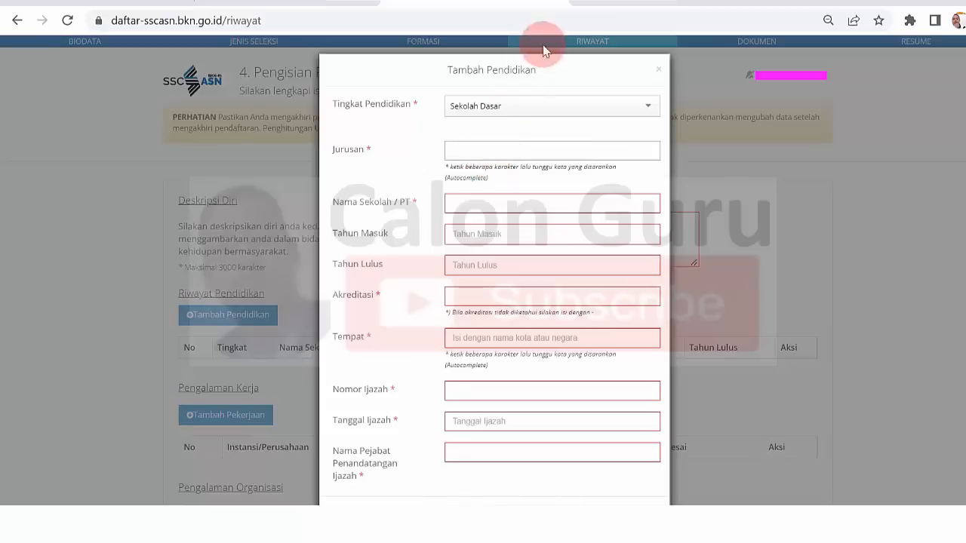
pyautogui.click(574, 1)
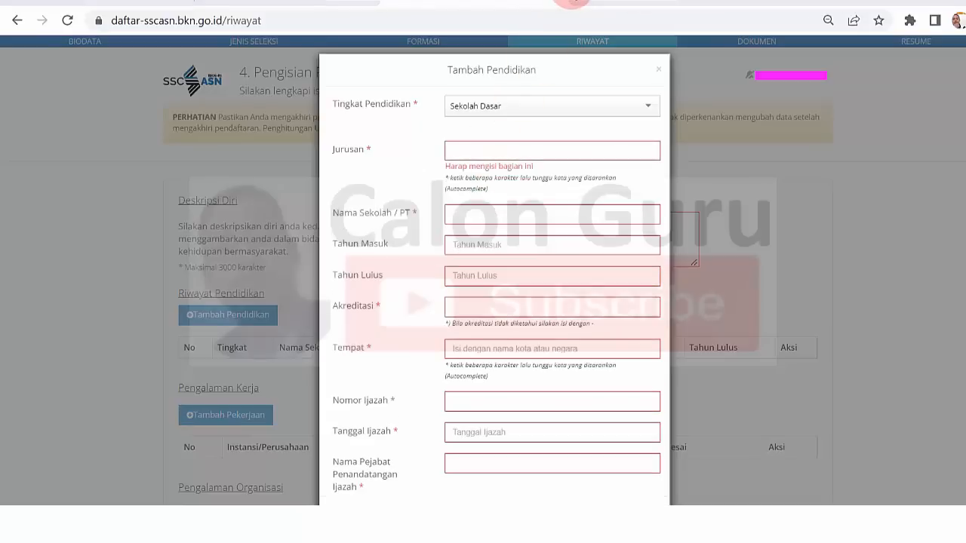
pyautogui.click(543, 150)
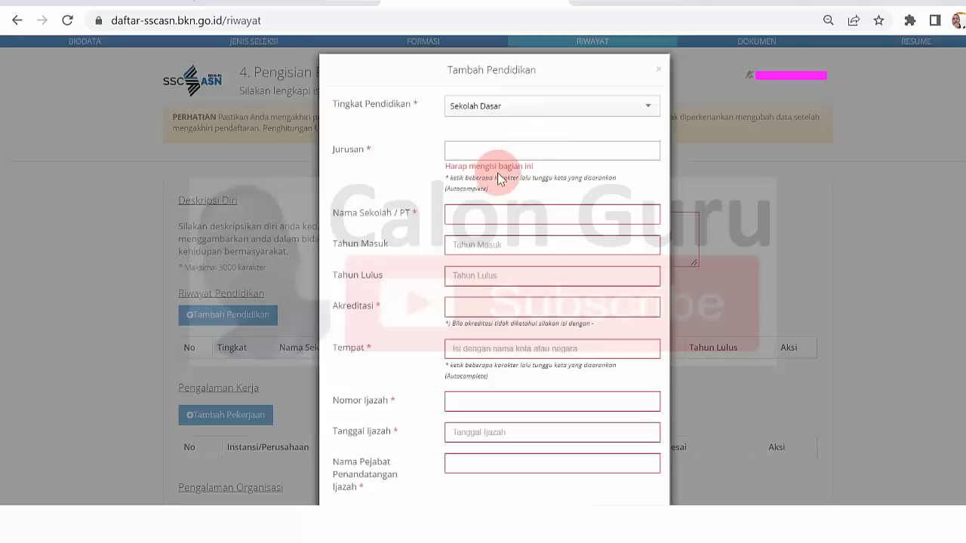
pyautogui.write('s')
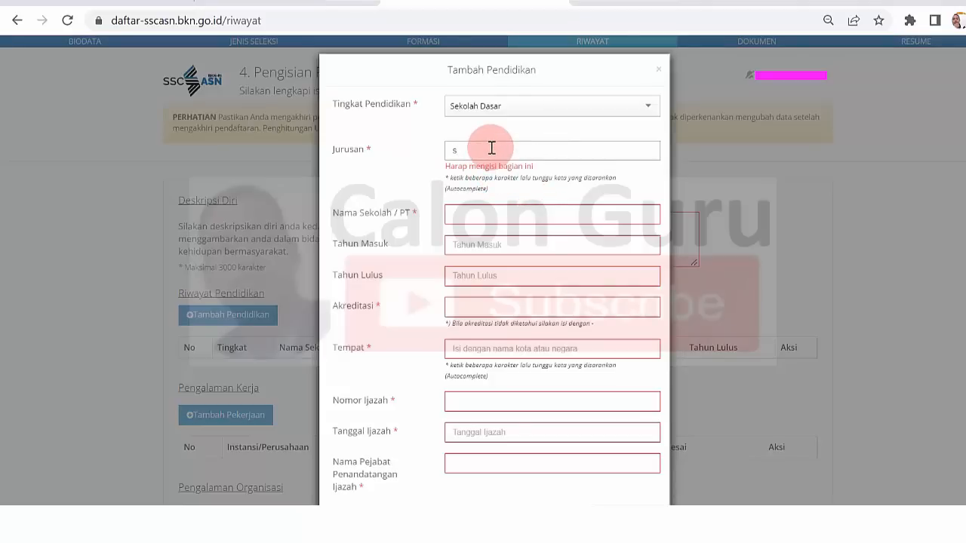
pyautogui.write('d')
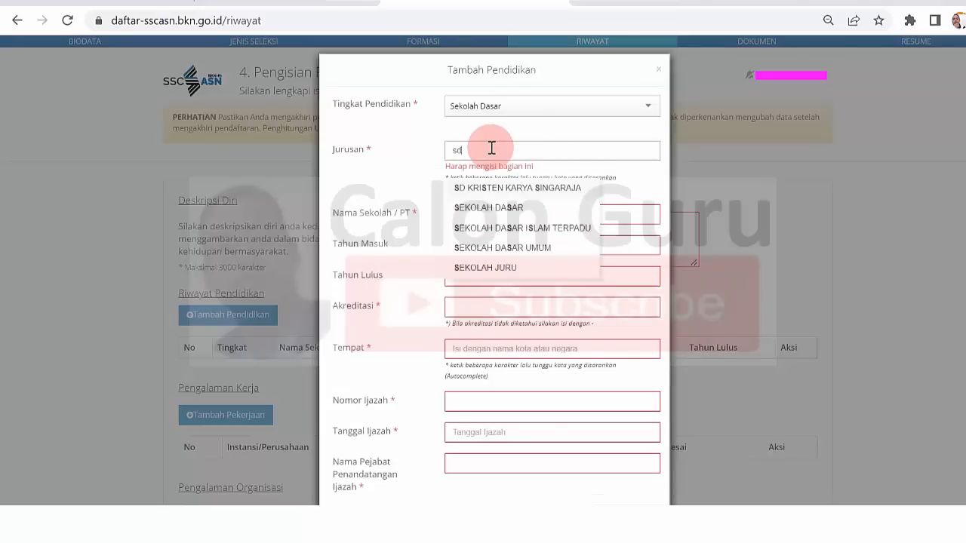
pyautogui.press('BackSpace')
pyautogui.click(498, 207)
# Replace the Jurusan with the suggested MADRASAH IBTIDAIYAH.
pyautogui.click(553, 150)
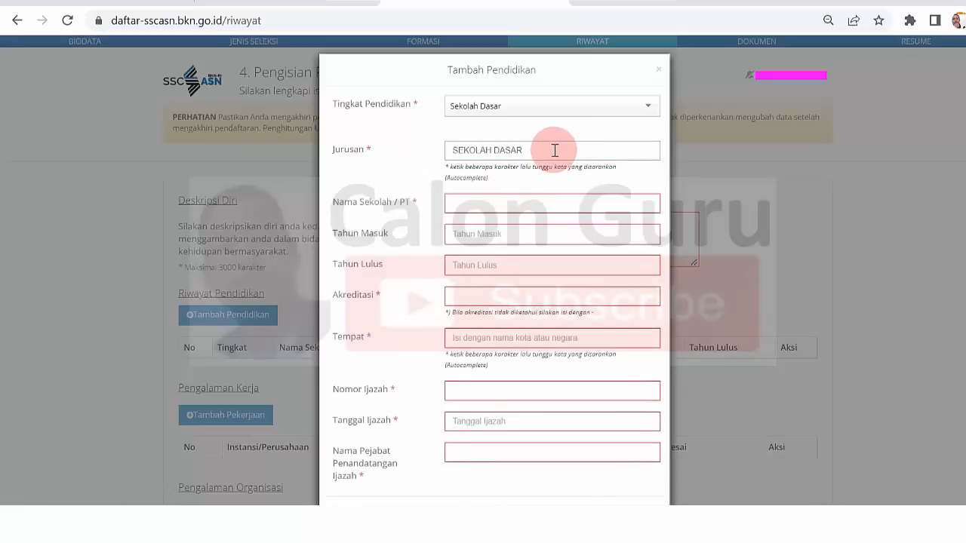
pyautogui.moveTo(554, 149); pyautogui.dragTo(426, 153)
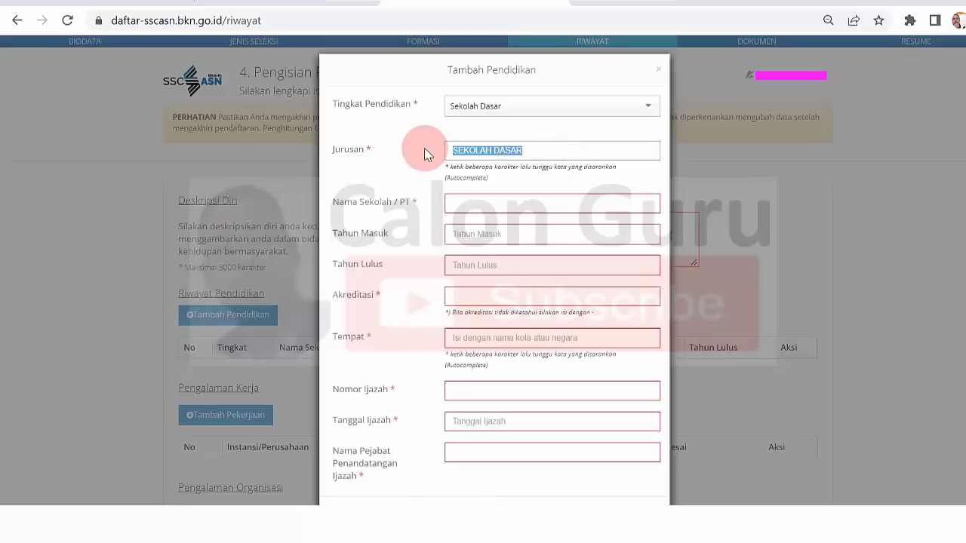
pyautogui.write('m')
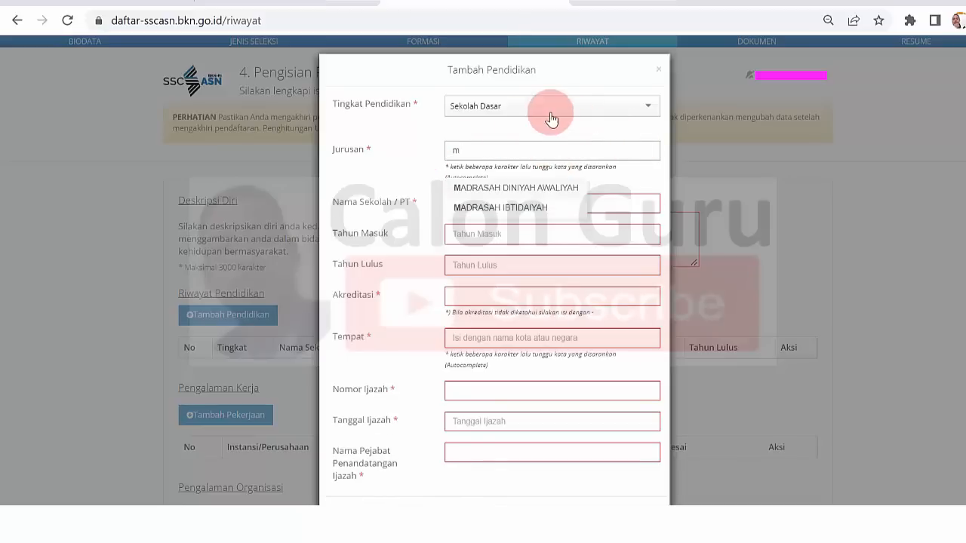
pyautogui.click(536, 215)
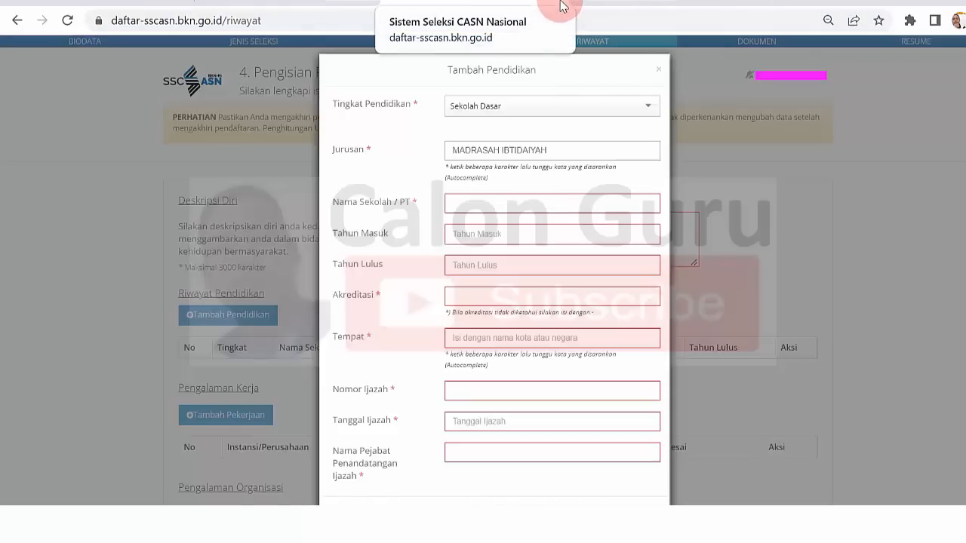
# Enter "Madrasah Ibtidaiyah Muhammadiyah Nglencong II" as the Nama Sekolah / PT.
pyautogui.click(508, 211)
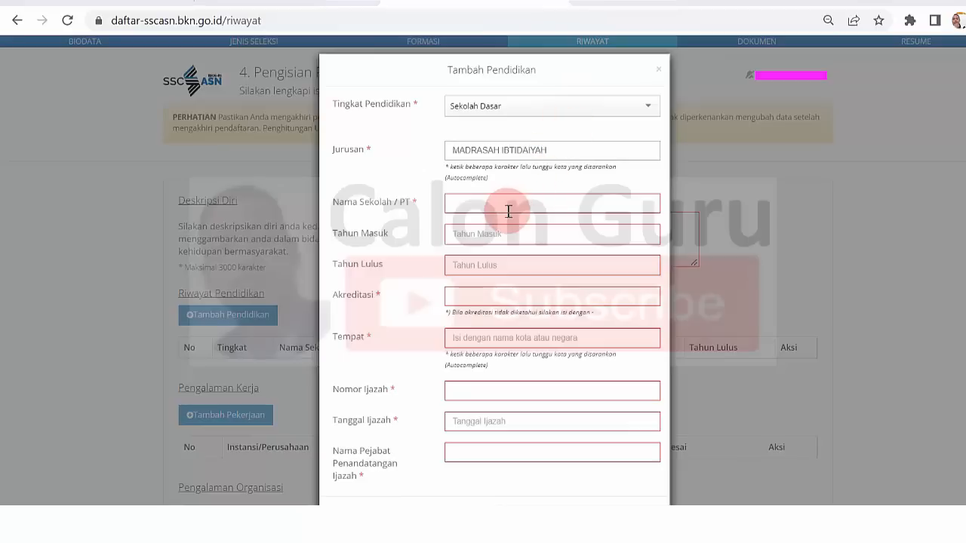
pyautogui.press('capslock')
pyautogui.write('M')
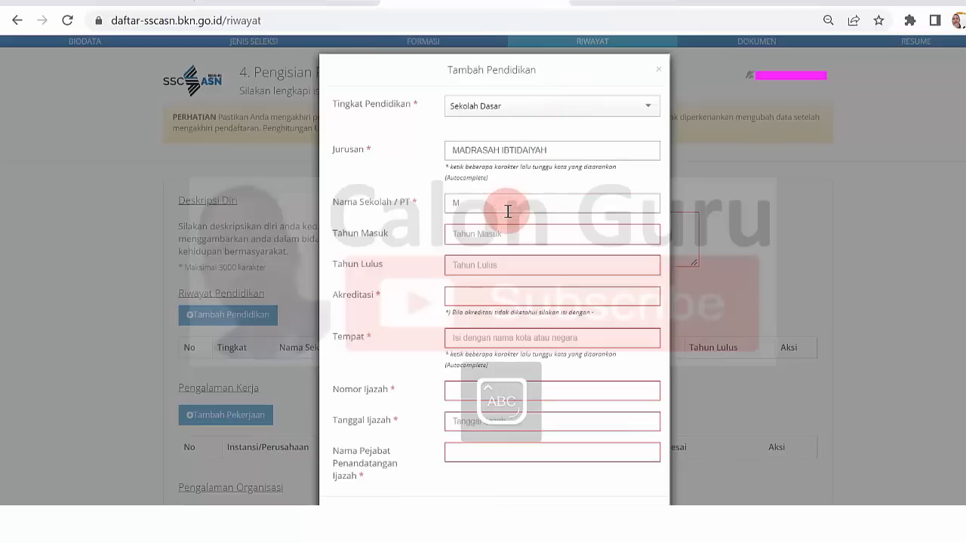
pyautogui.press('capslock')
pyautogui.write('adrasah Ibtidaiy')
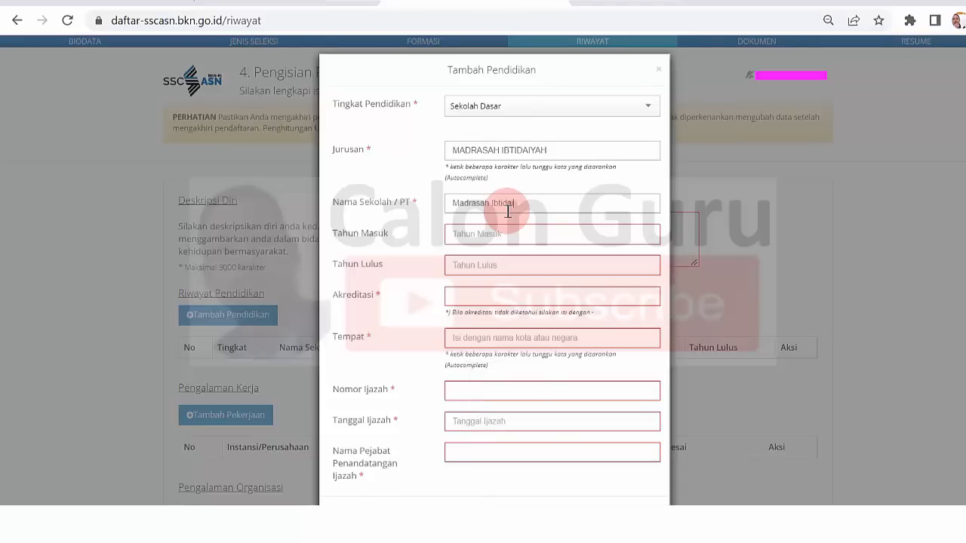
pyautogui.write('yah Muhamma')
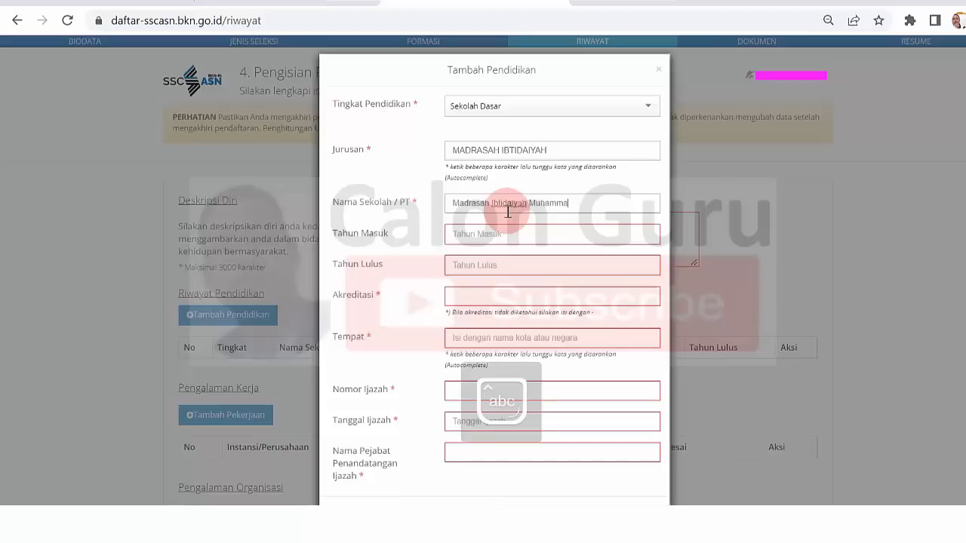
pyautogui.write('diyah ')
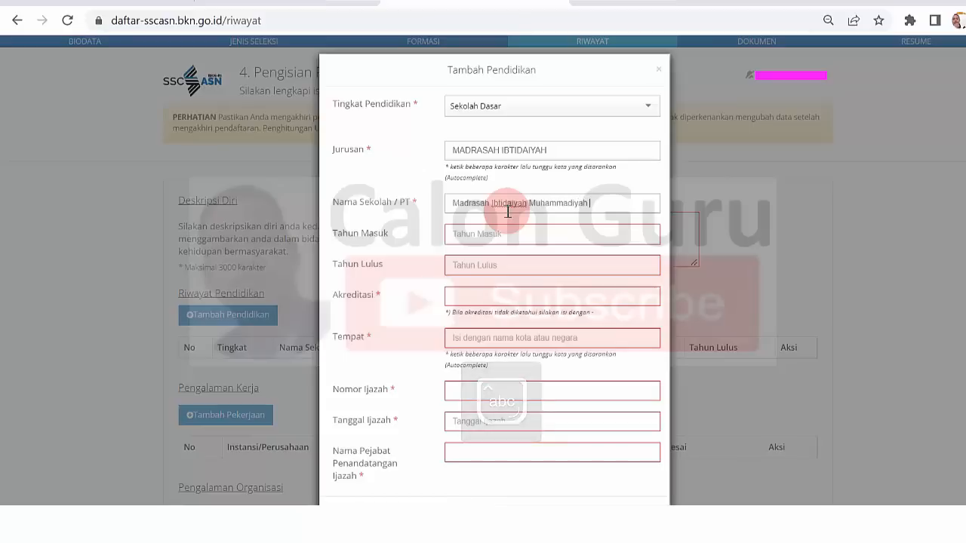
pyautogui.write('Nglencong')
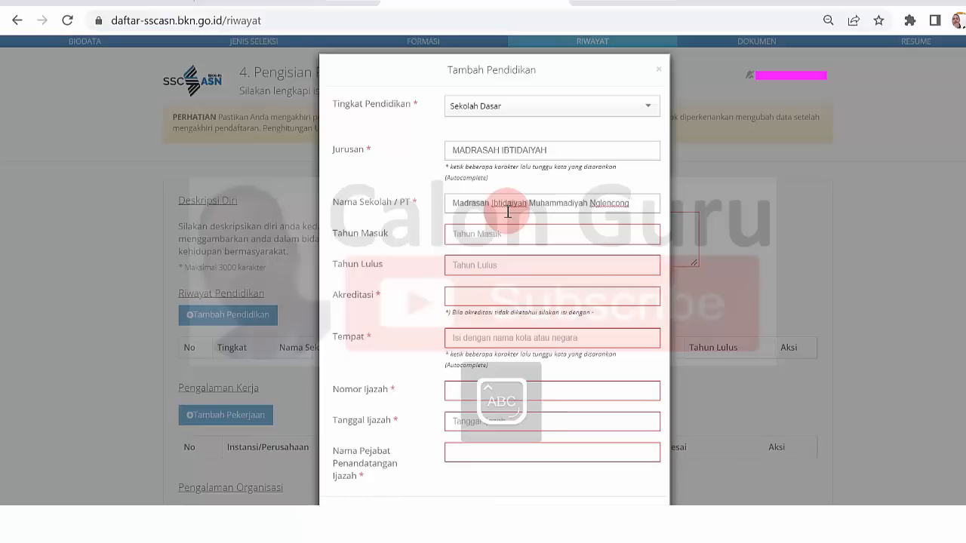
pyautogui.write(' II')
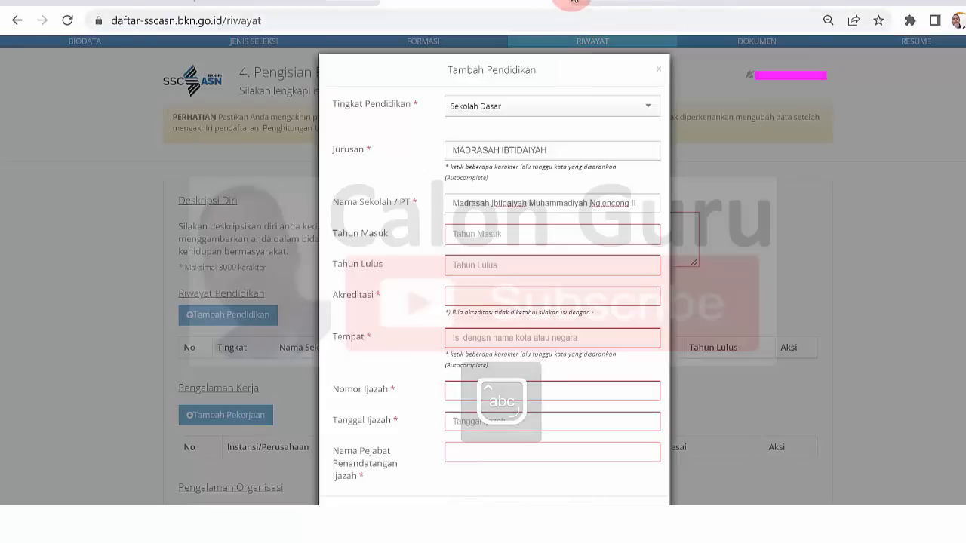
# Set Tahun Masuk to 1991 and Tahun Lulus to 1997.
pyautogui.click(474, 235)
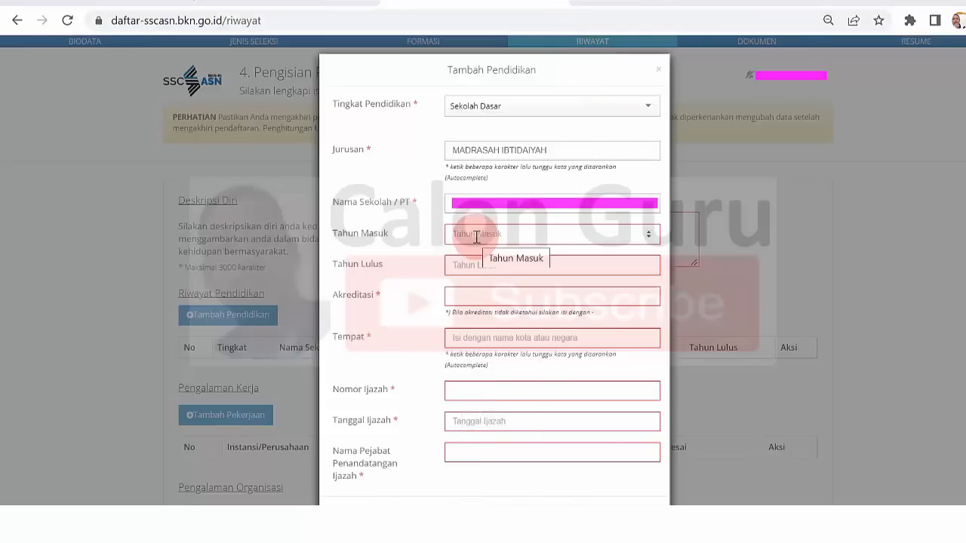
pyautogui.write('1991')
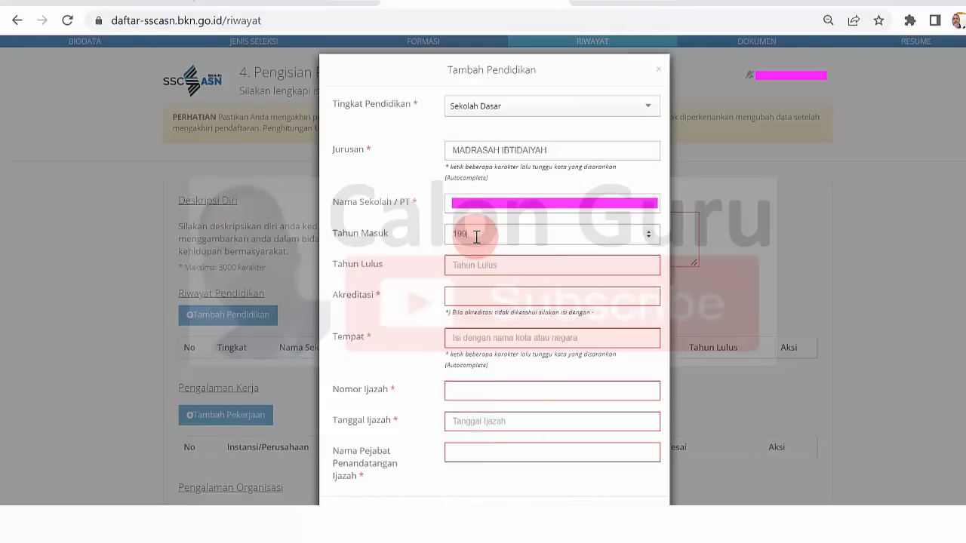
pyautogui.click(474, 261)
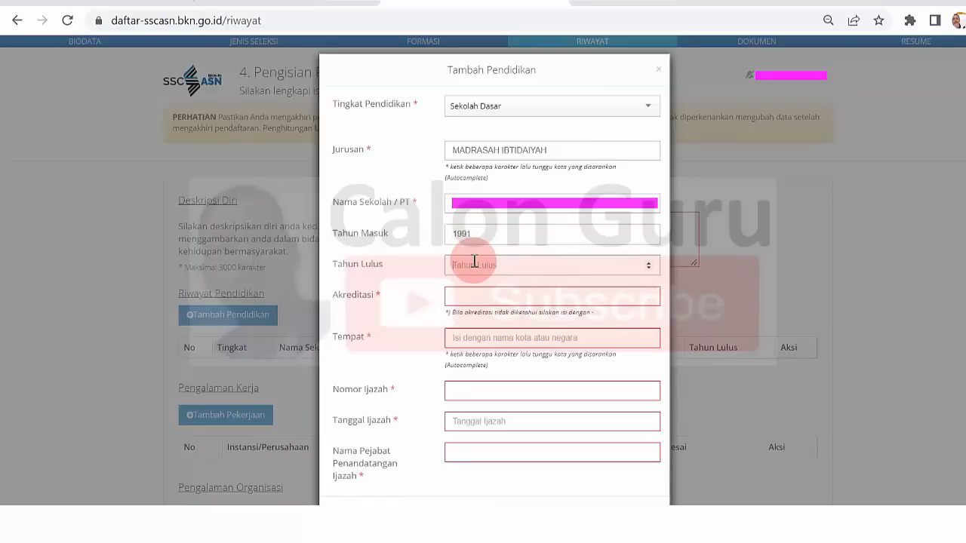
pyautogui.write('1997')
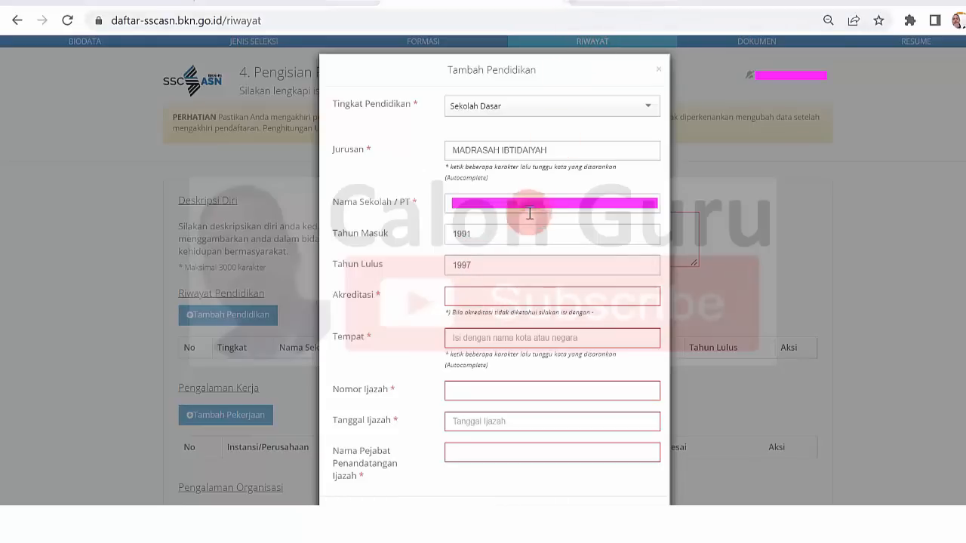
# Fill in Akreditasi with "-" and set Tempat to the suggested NGAWI (KAB).
pyautogui.click(462, 293)
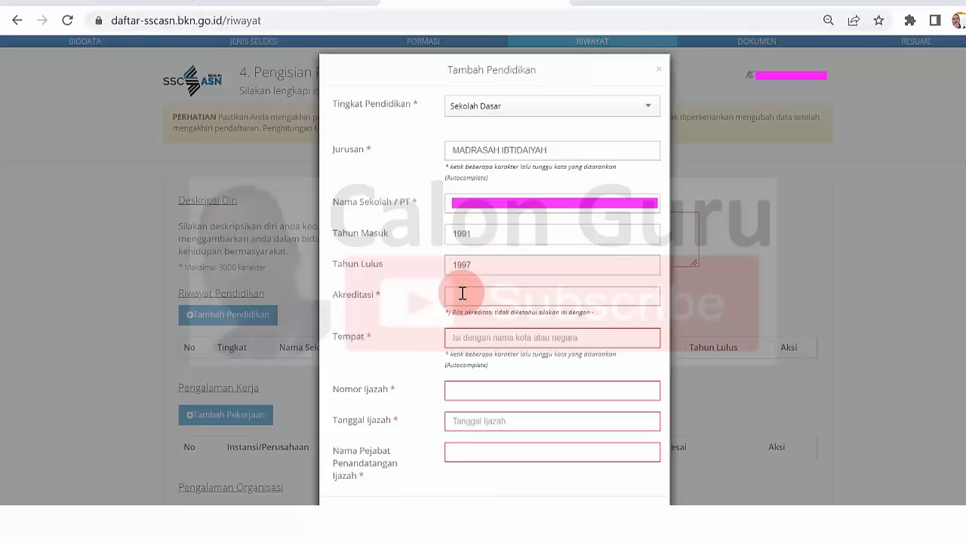
pyautogui.click(565, 336)
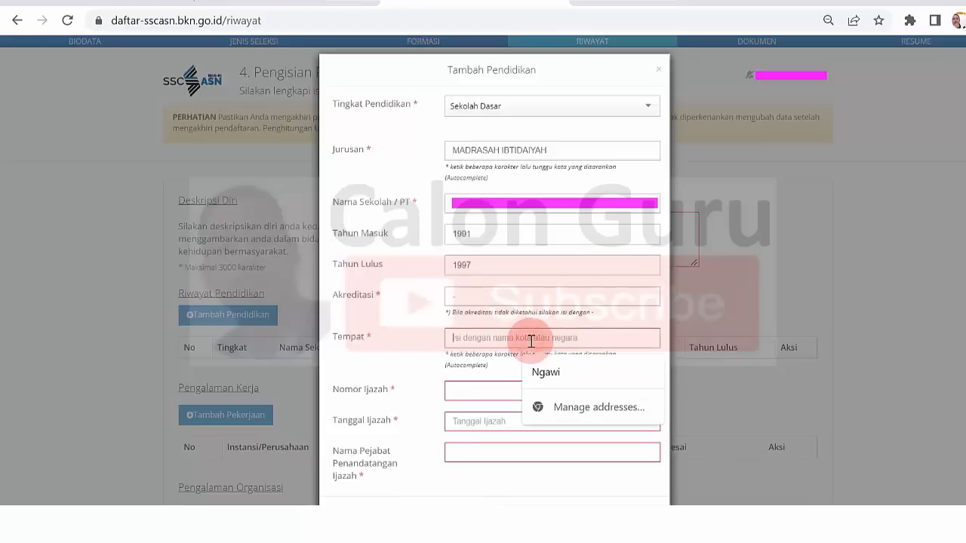
pyautogui.write('NG')
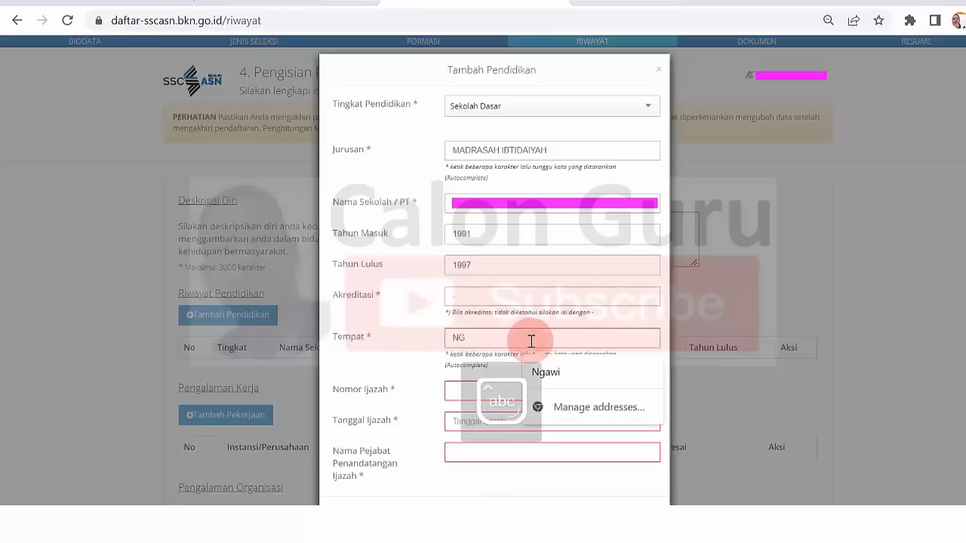
pyautogui.write('AWI')
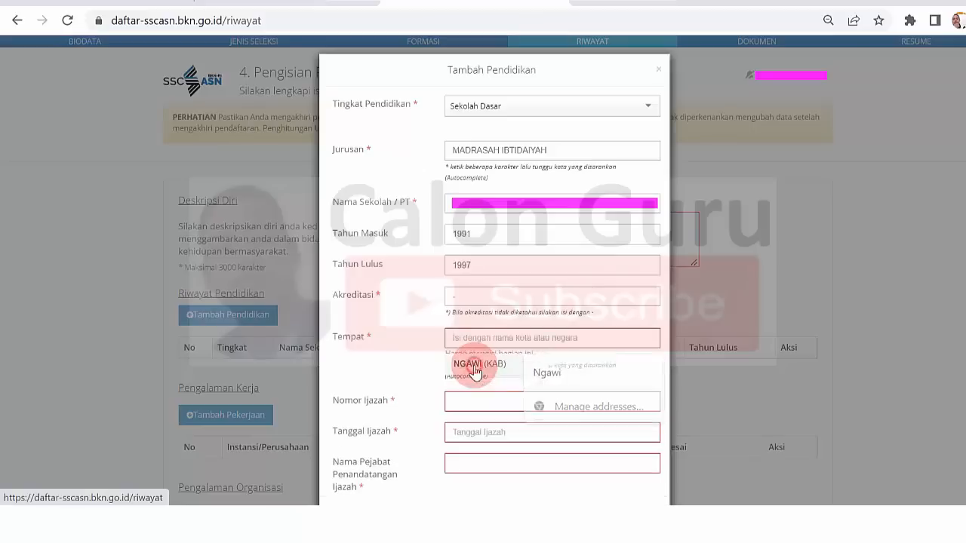
pyautogui.click(475, 369)
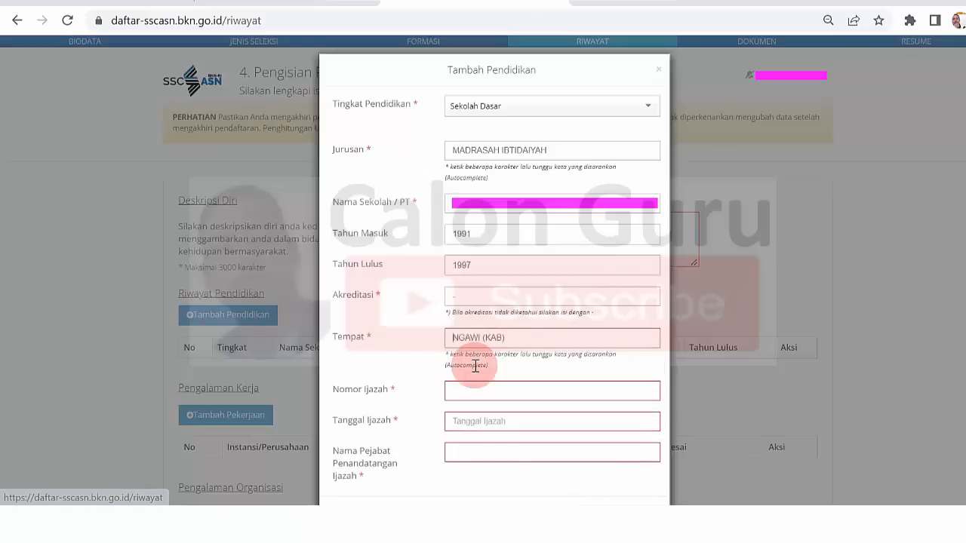
# Paste the diploma number into Nomor Ijazah.
pyautogui.click(520, 394)
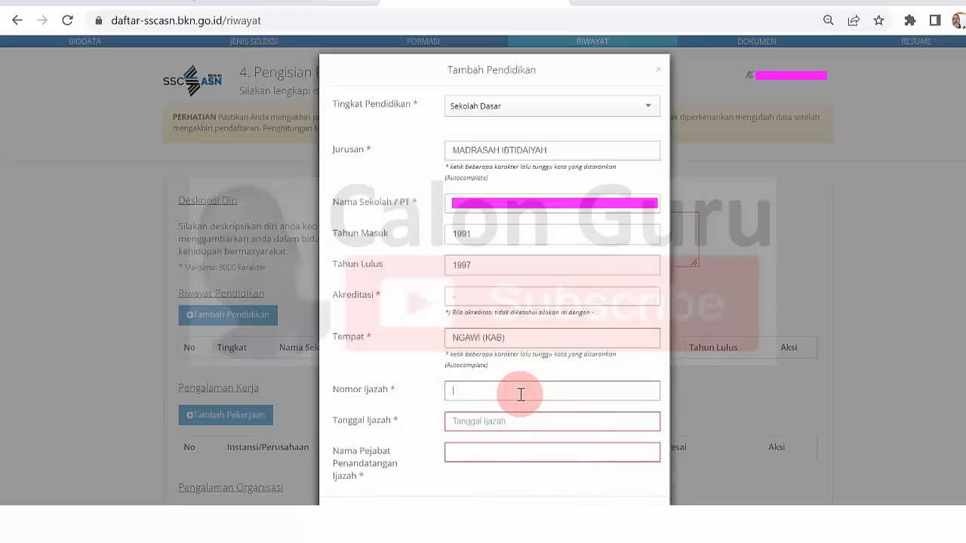
pyautogui.click(574, 1)
pyautogui.hotkey('ctrl', 'v')
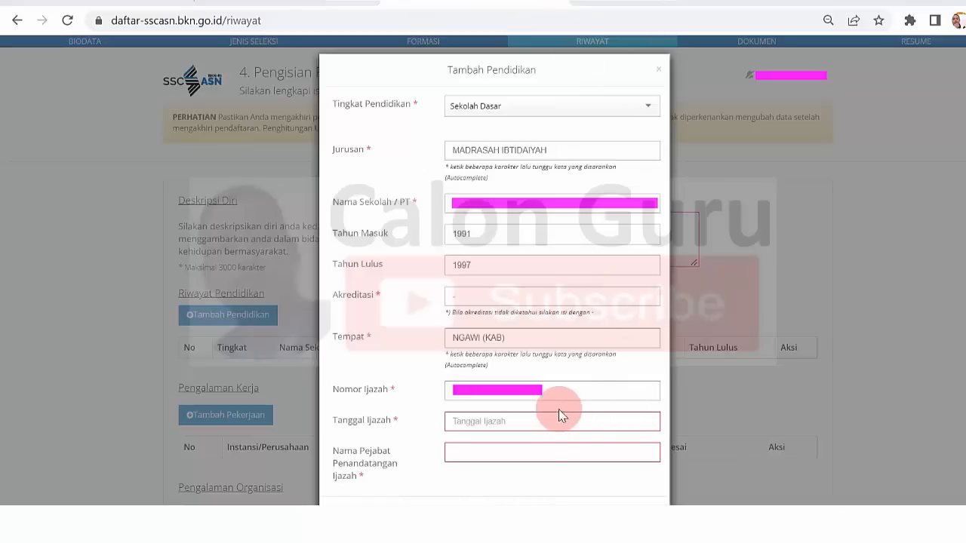
# Set Tanggal Ijazah to 12-06-1997 using the date picker.
pyautogui.click(510, 429)
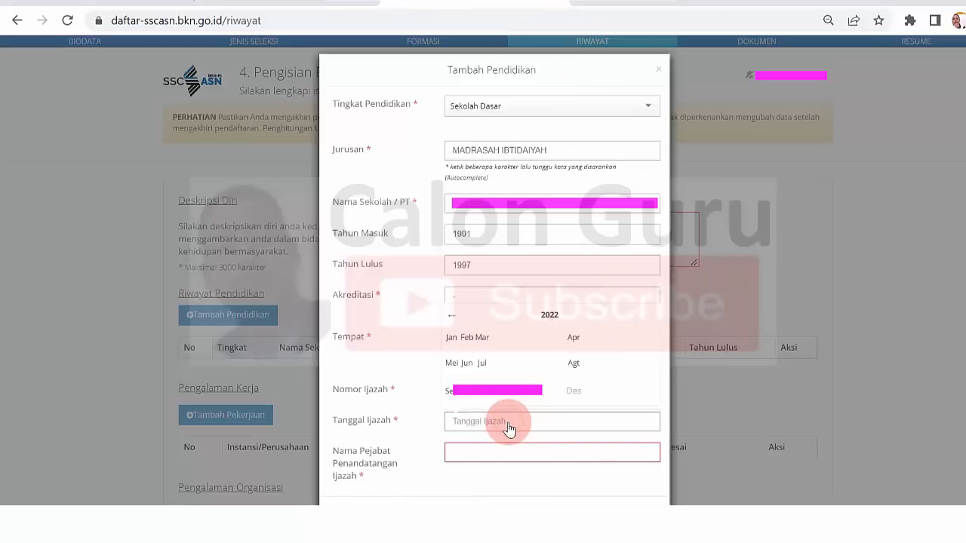
pyautogui.click(549, 317)
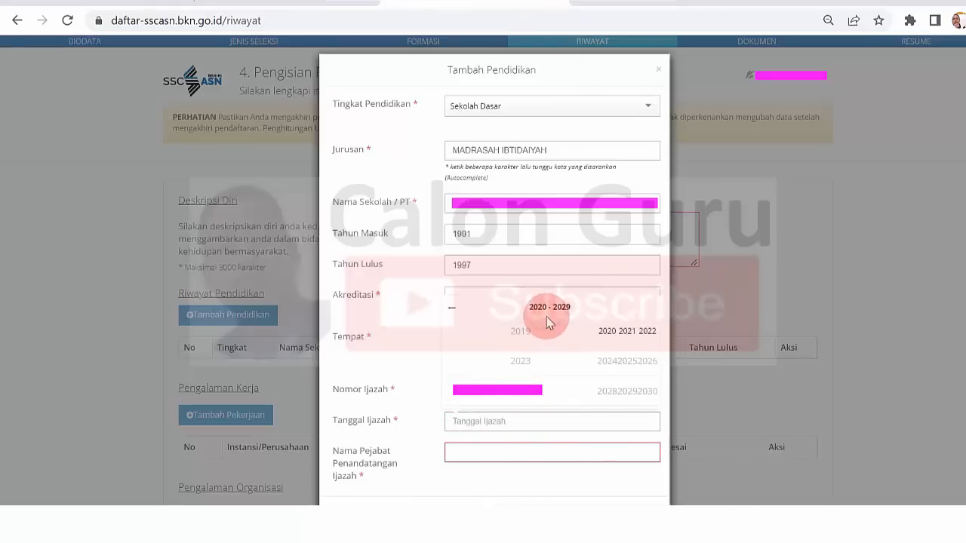
pyautogui.click(453, 312)
pyautogui.click(453, 312)
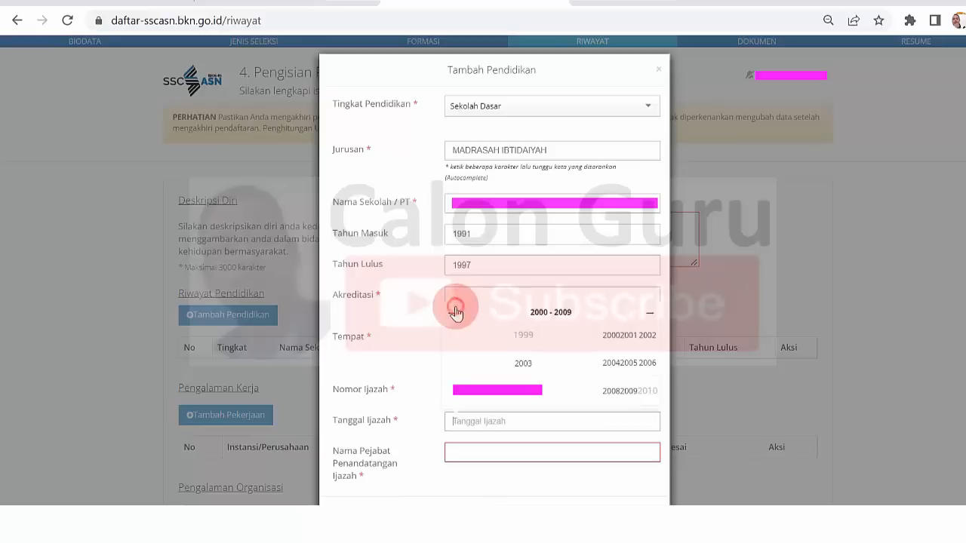
pyautogui.click(453, 312)
pyautogui.click(453, 312)
pyautogui.click(648, 313)
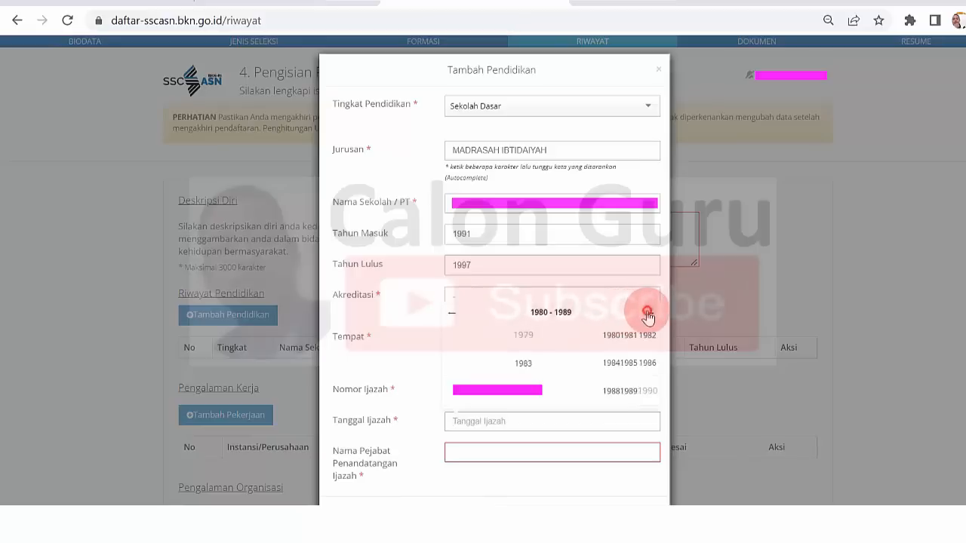
pyautogui.click(648, 313)
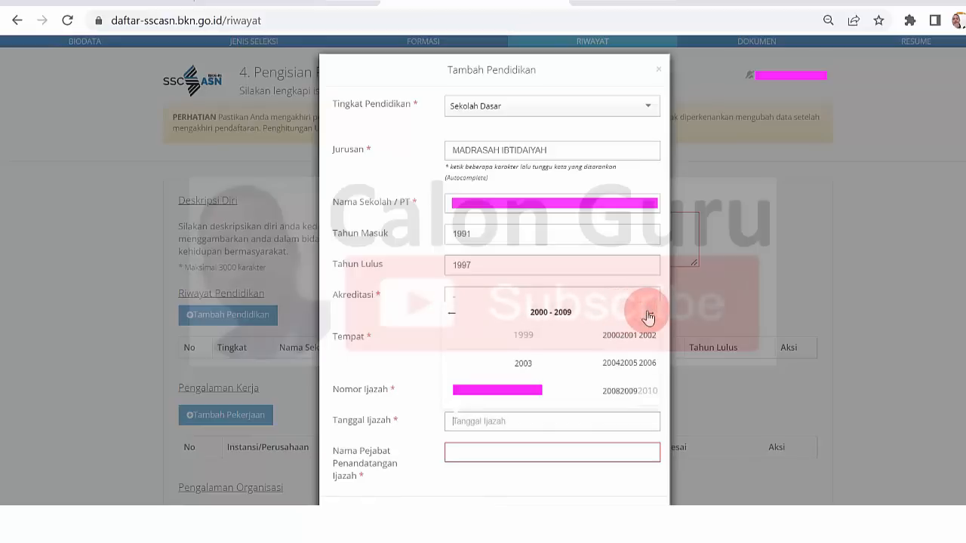
pyautogui.click(453, 312)
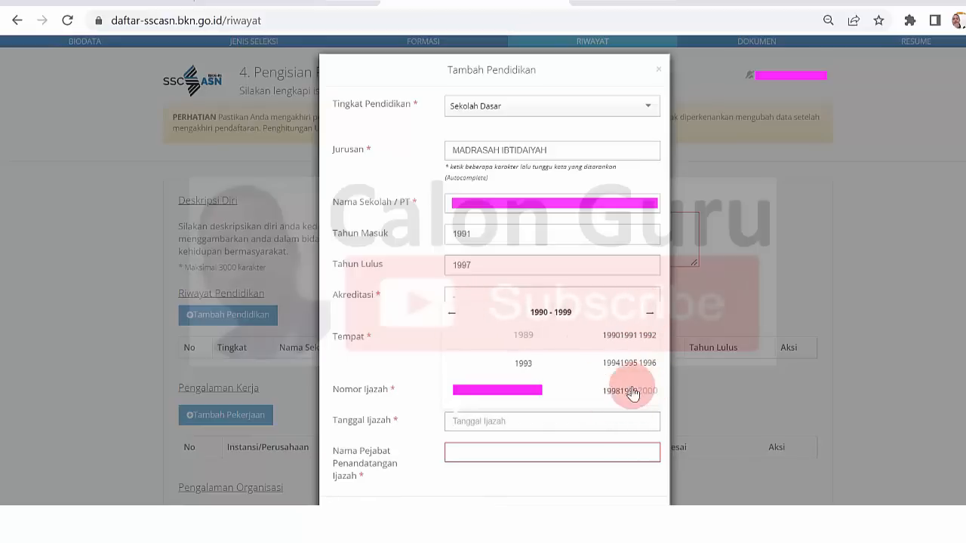
pyautogui.click(539, 397)
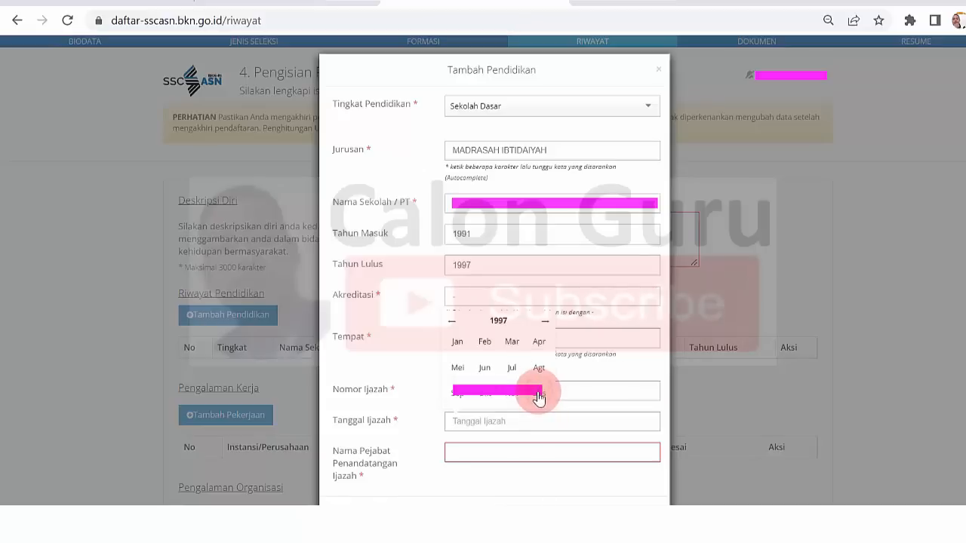
pyautogui.click(486, 369)
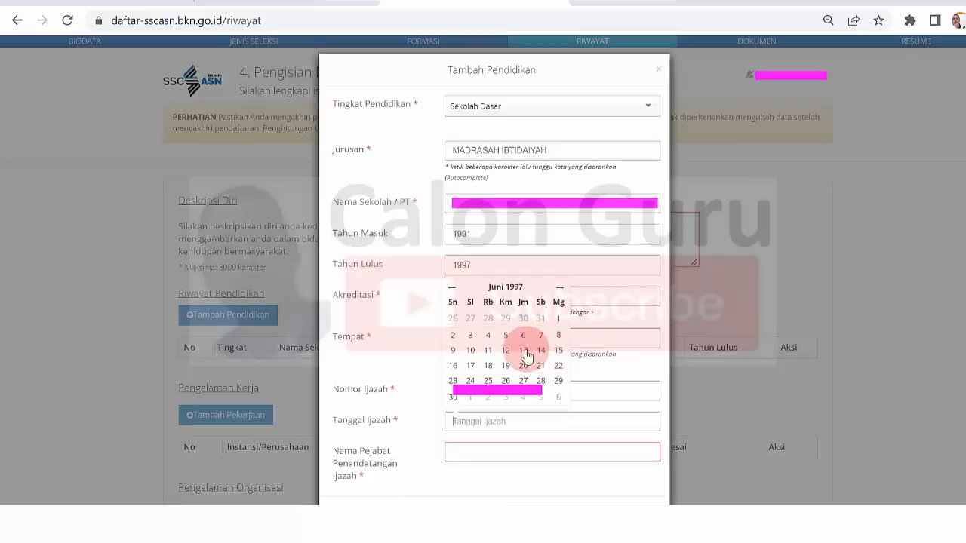
pyautogui.click(506, 350)
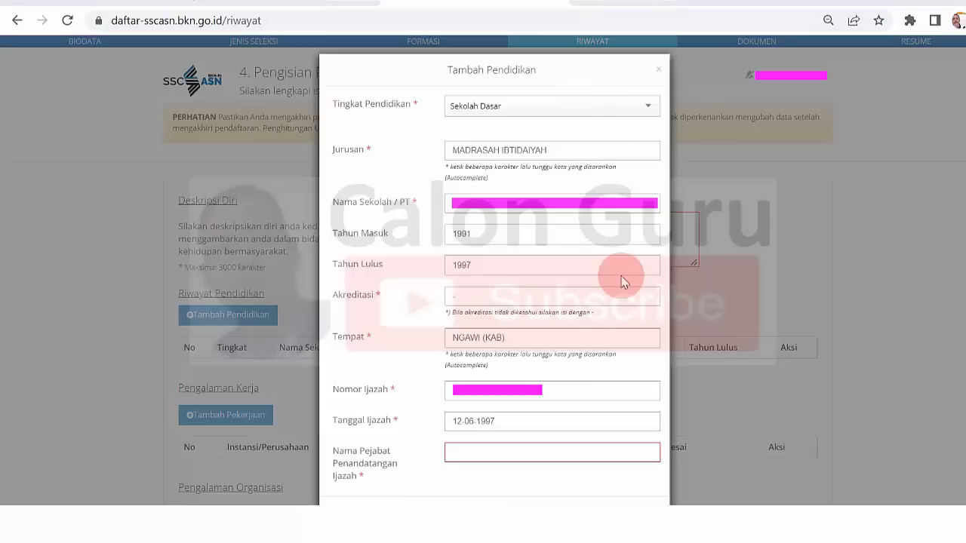
# Enter the signing official's name with the title Drs. in Nama Pejabat Penandatangan Ijazah and save the education entry.
pyautogui.click(546, 454)
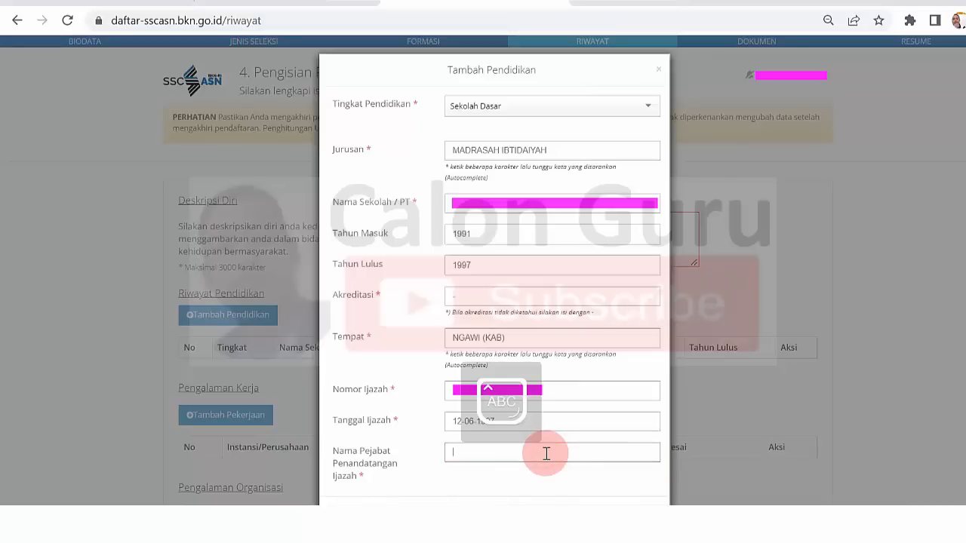
pyautogui.write('Drs')
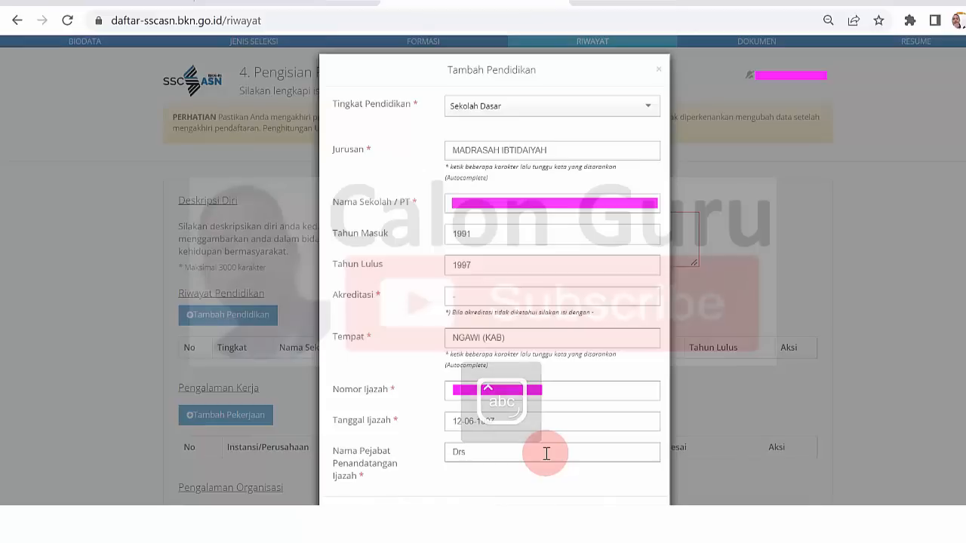
pyautogui.press('capslock')
pyautogui.write('KAE')
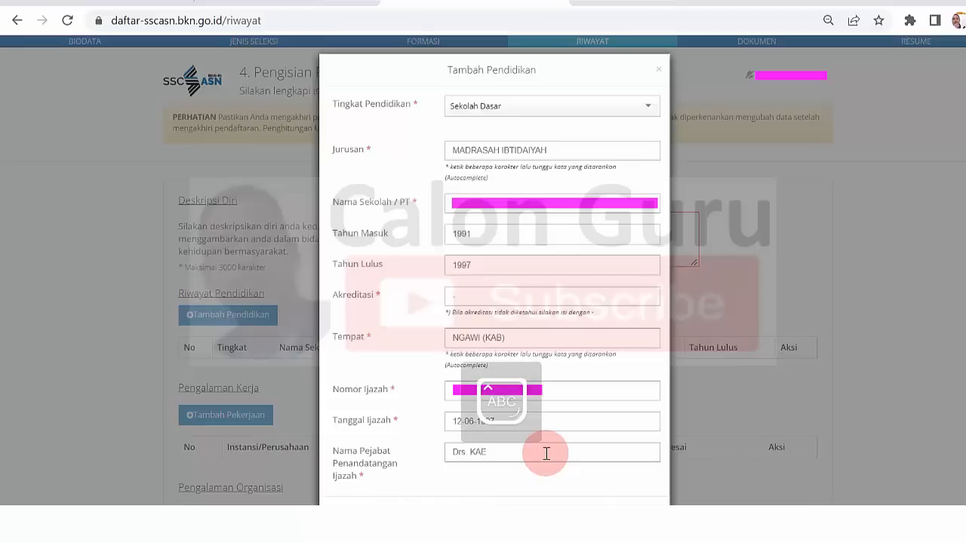
pyautogui.press('BackSpace')
pyautogui.write('TERI')
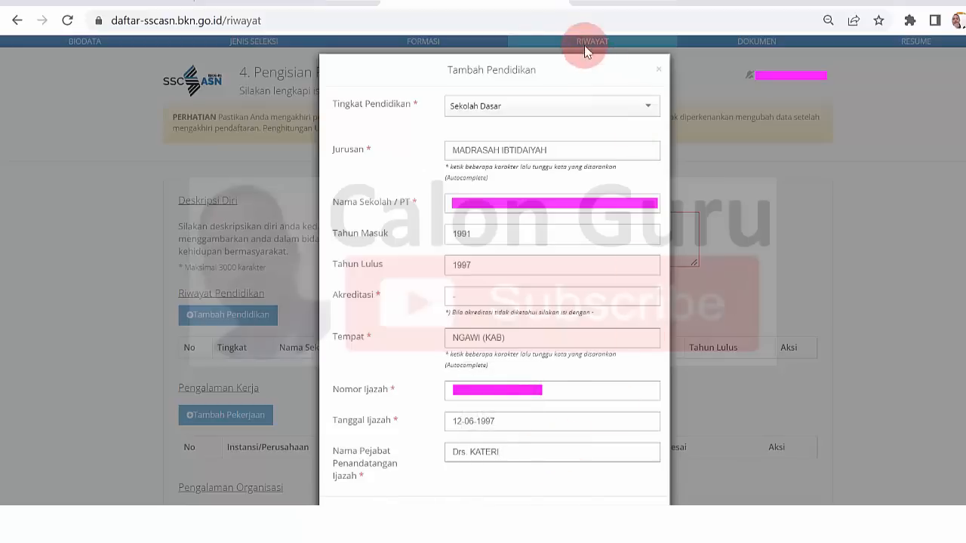
pyautogui.scroll(-1, 647, 282)
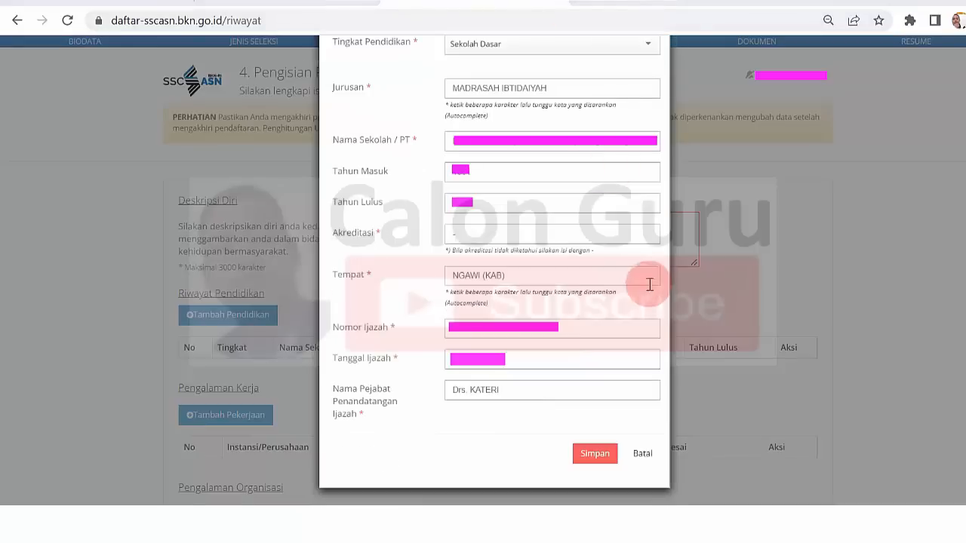
pyautogui.click(593, 453)
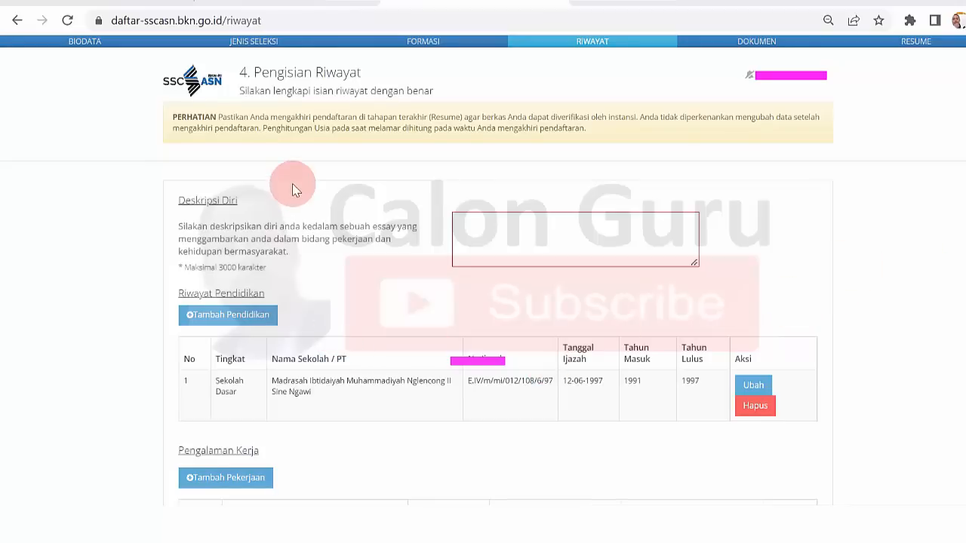
# Start a new education entry and set Tingkat Pendidikan to SLTP.
pyautogui.click(243, 315)
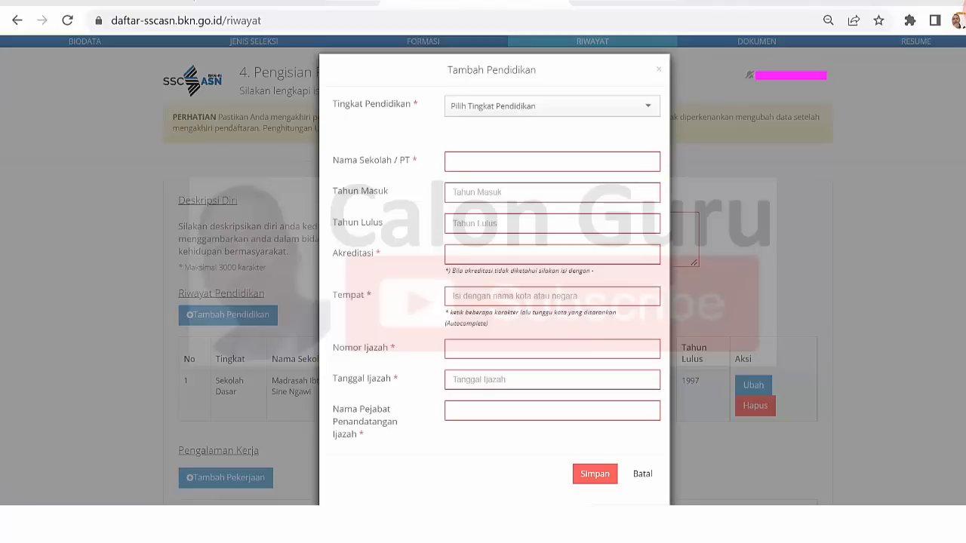
pyautogui.click(611, 107)
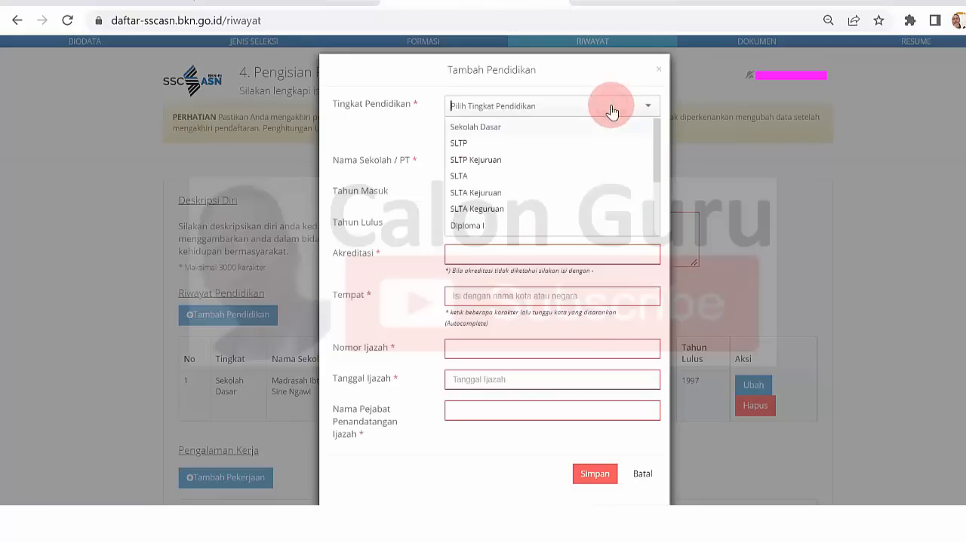
pyautogui.click(533, 145)
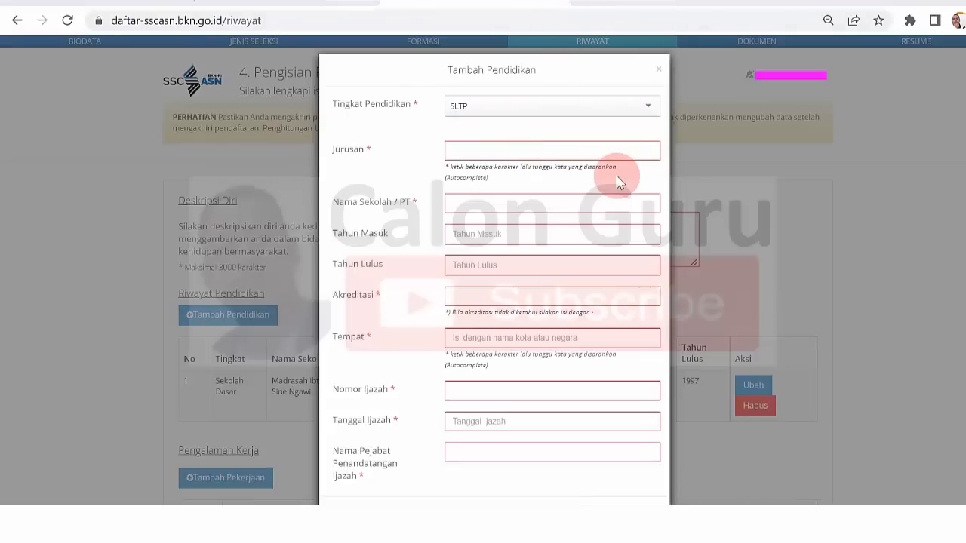
pyautogui.click(645, 105)
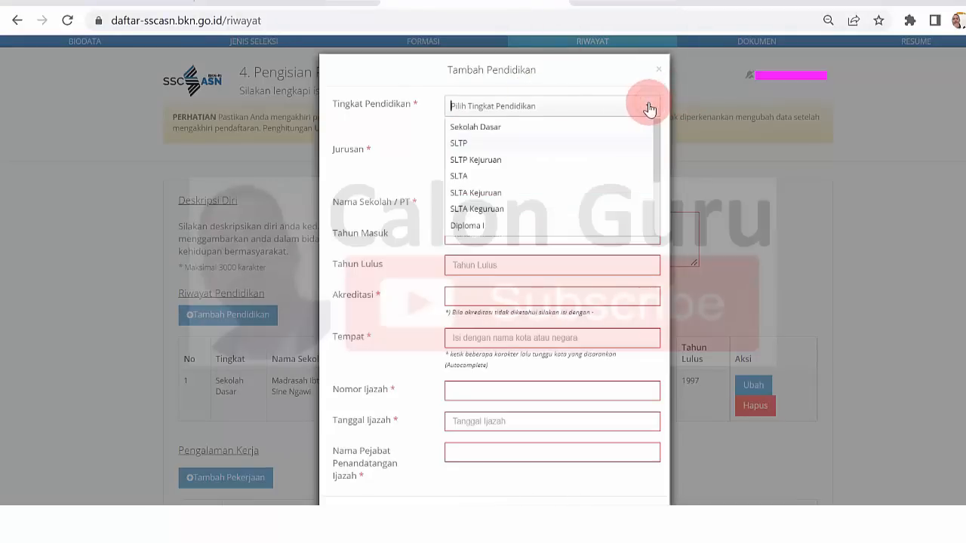
pyautogui.click(526, 145)
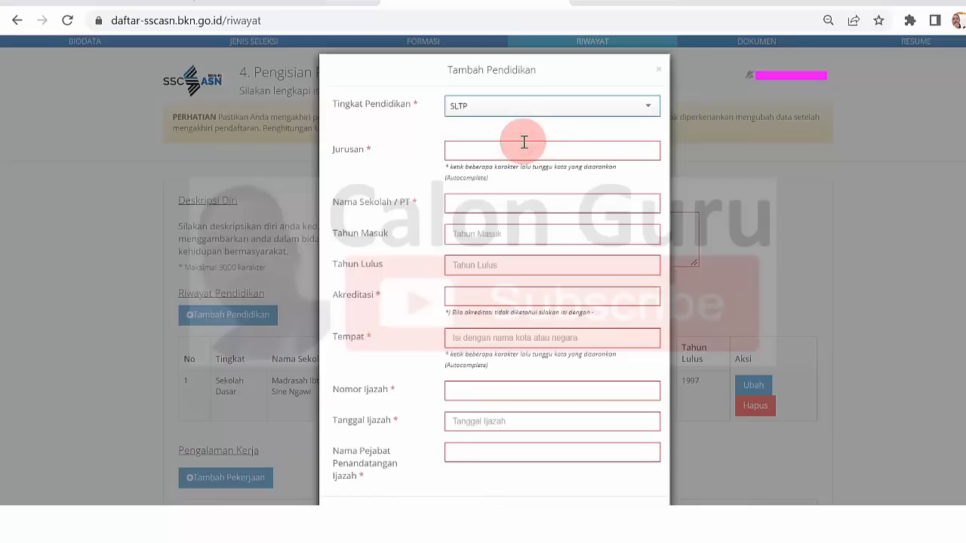
# Set Jurusan to the suggested MADRASAH TSANAWIYAH.
pyautogui.click(524, 142)
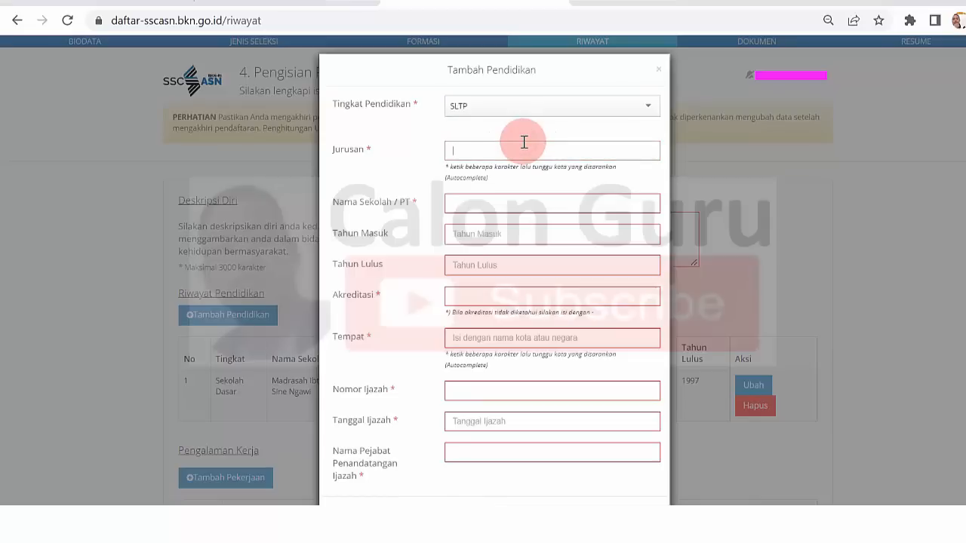
pyautogui.write('m')
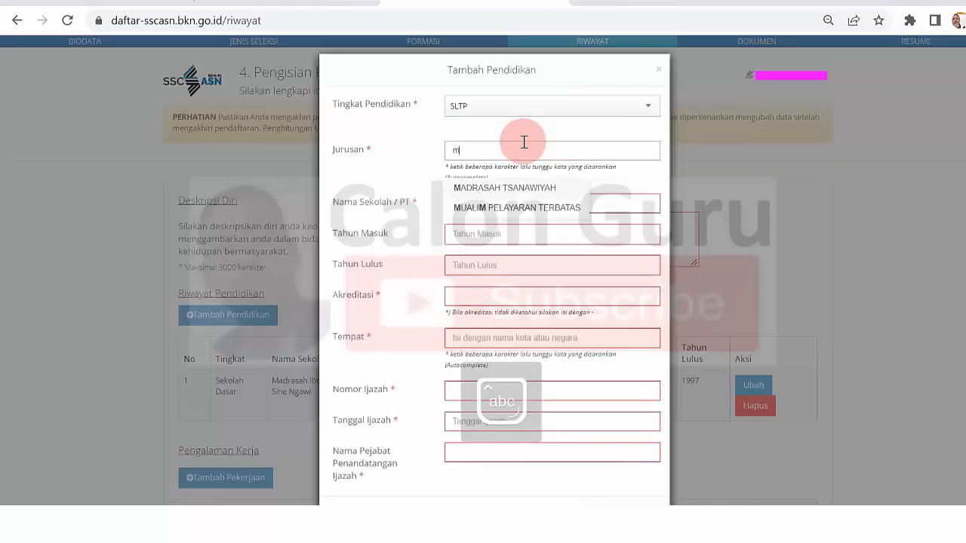
pyautogui.click(508, 195)
# Enter "Madrasah Tsanawiyah Negeri Termas" as the Nama Sekolah / PT.
pyautogui.click(489, 202)
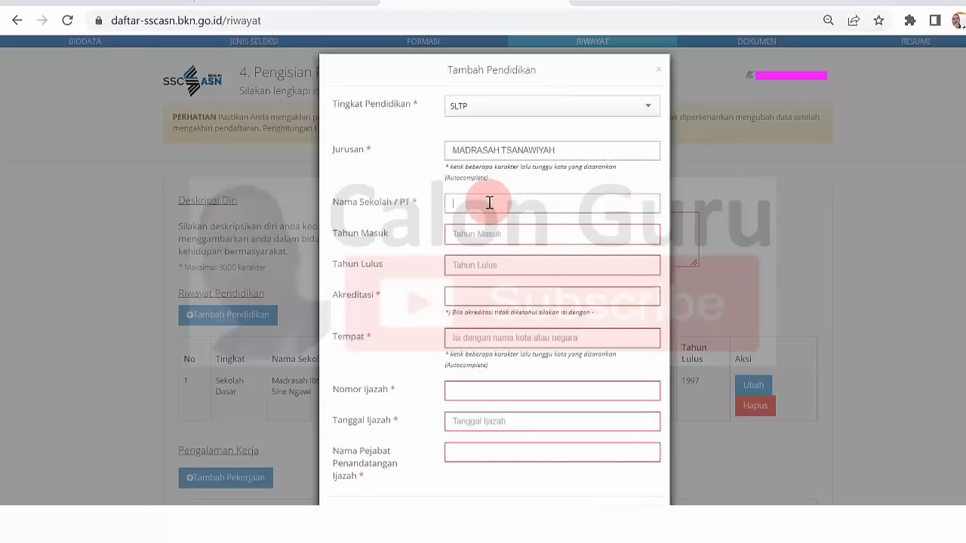
pyautogui.write('Mad')
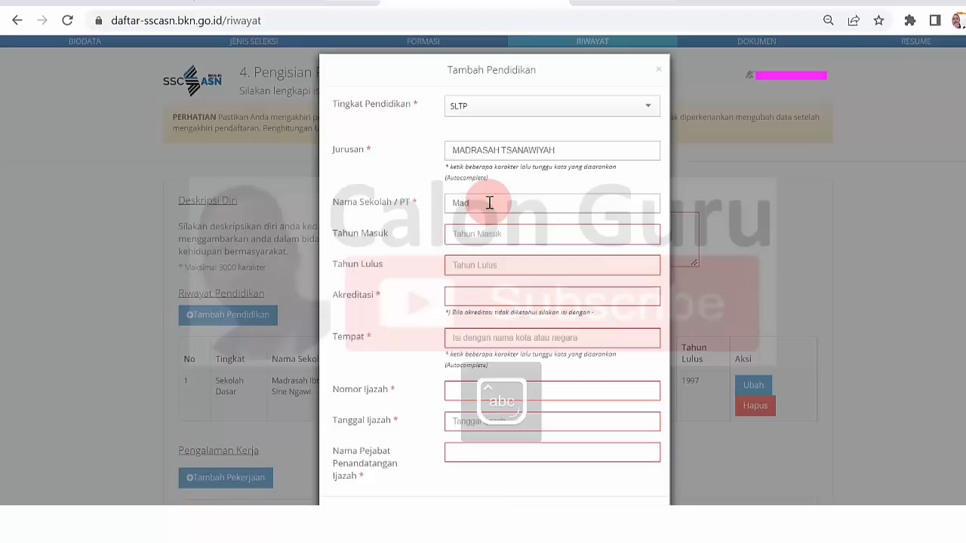
pyautogui.write('rasah Tsanawiyah')
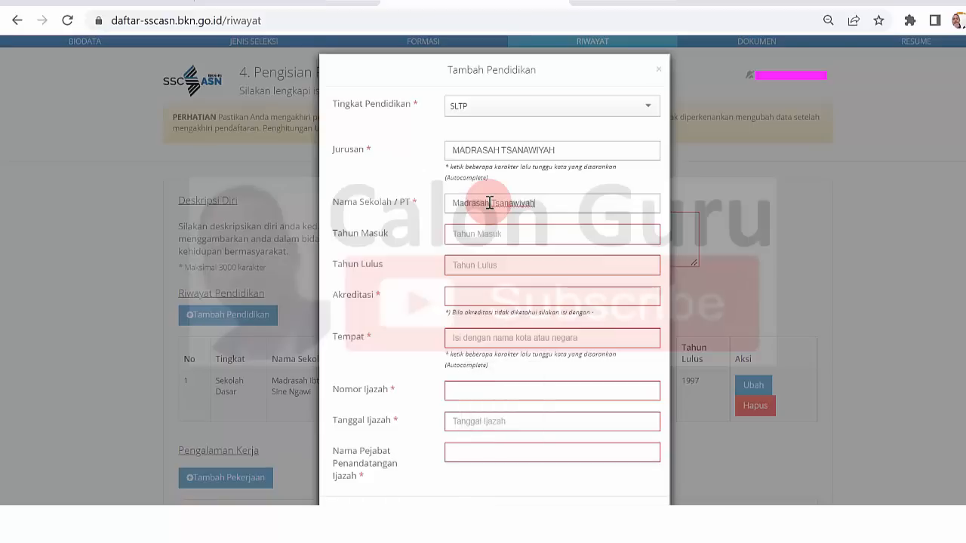
pyautogui.write(' Ne')
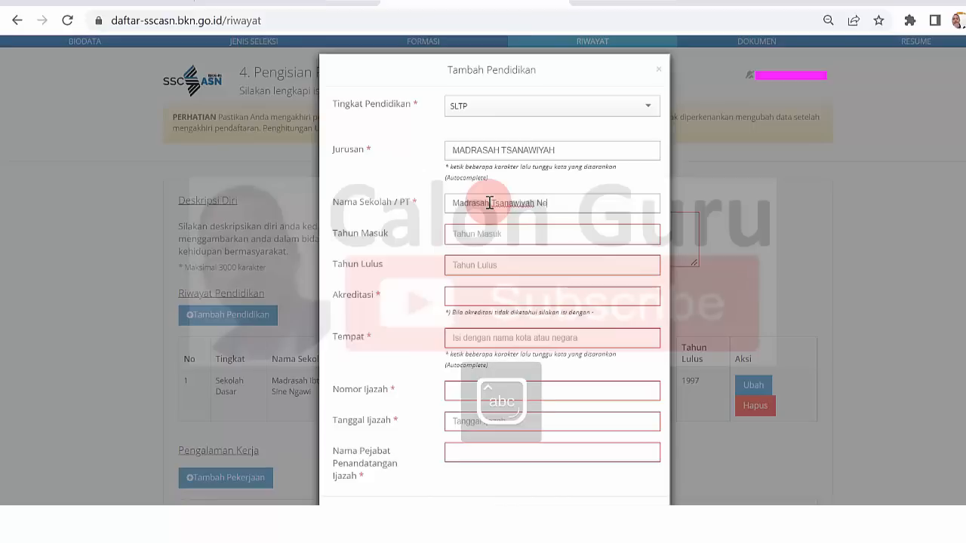
pyautogui.write('go')
pyautogui.write('ri Termas')
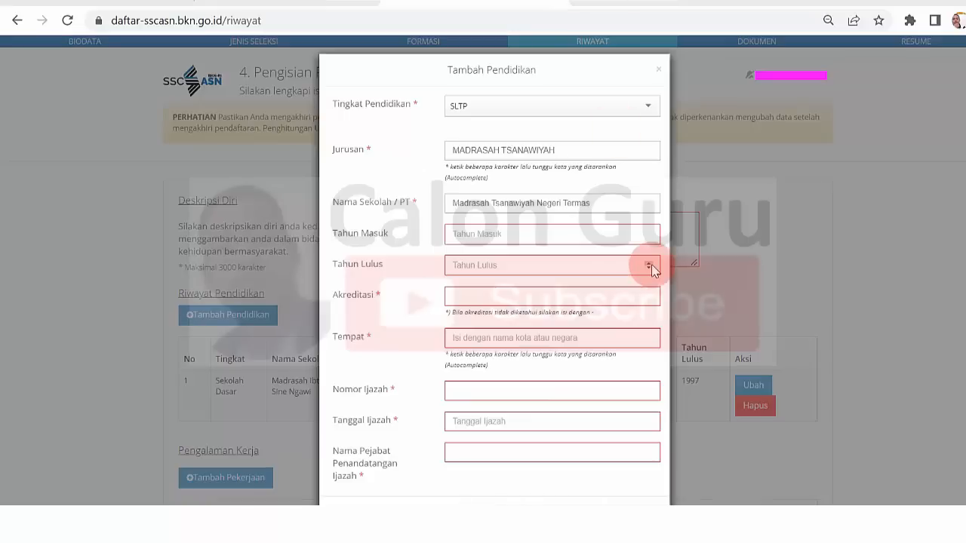
# Set Tahun Masuk to 1998 and Tahun Lulus to 2001.
pyautogui.click(555, 239)
pyautogui.write('1998')
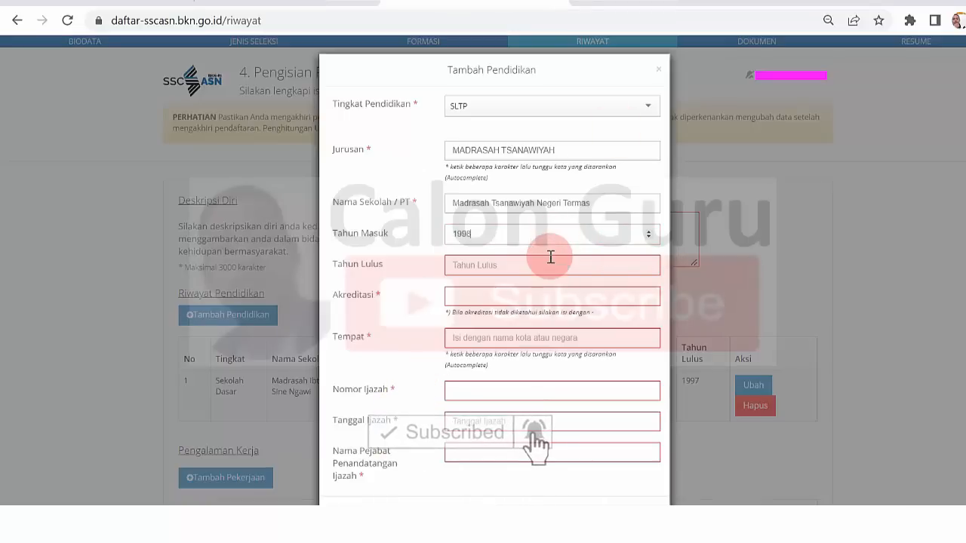
pyautogui.click(517, 268)
pyautogui.write('2001')
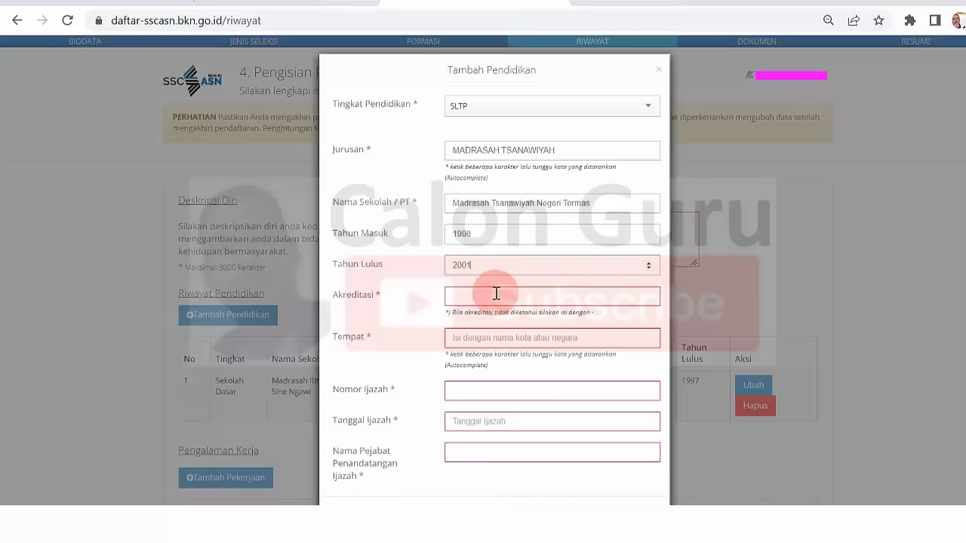
# Fill in Akreditasi with "B" and begin the Tempat entry with "Ngan".
pyautogui.click(497, 295)
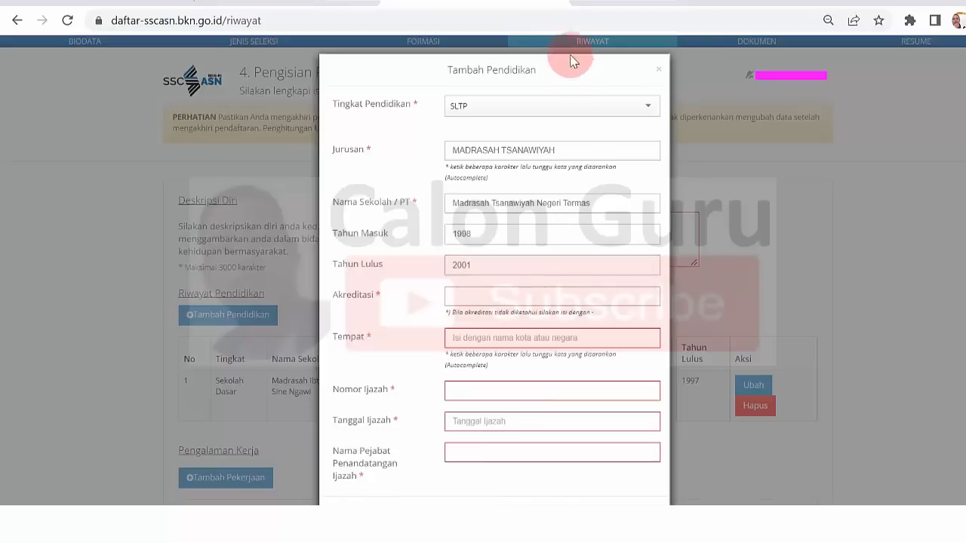
pyautogui.write('B')
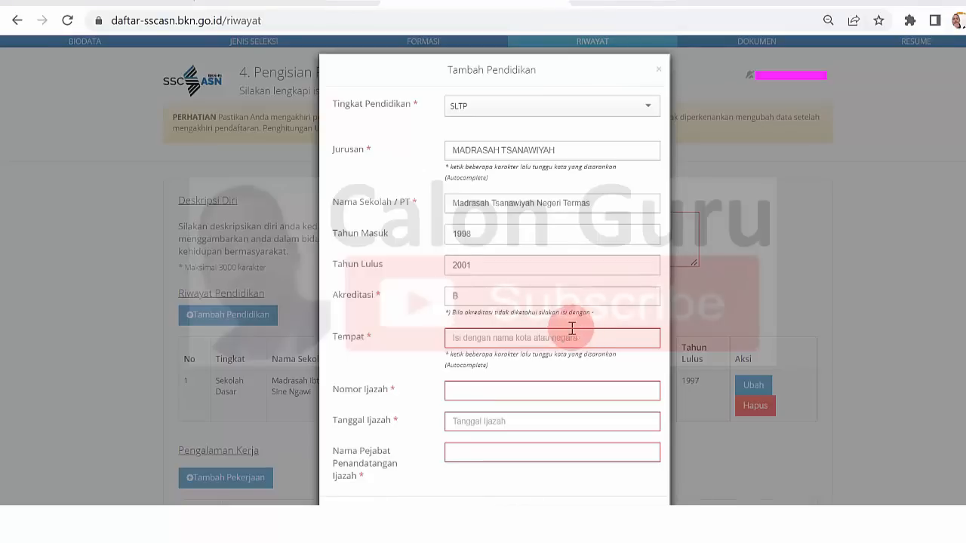
pyautogui.click(505, 340)
pyautogui.write('Ngari')
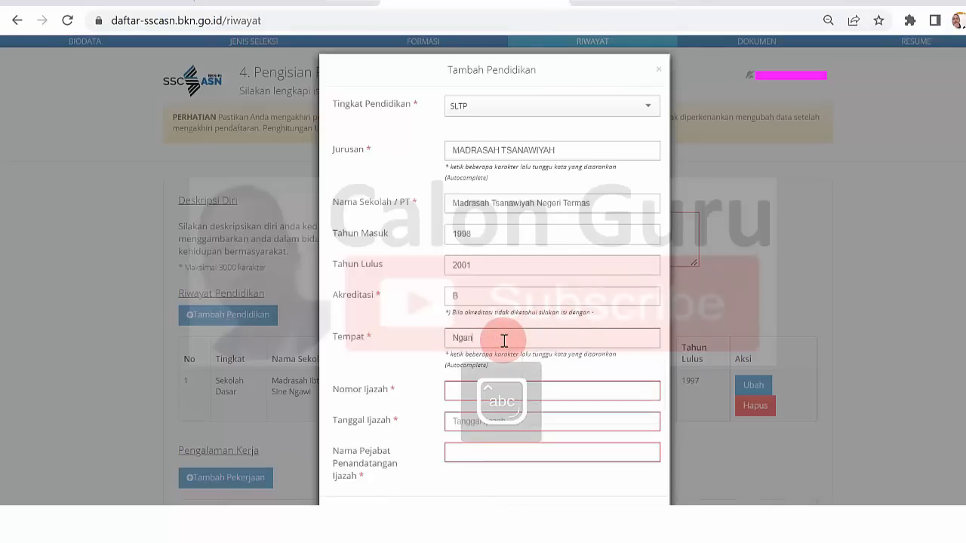